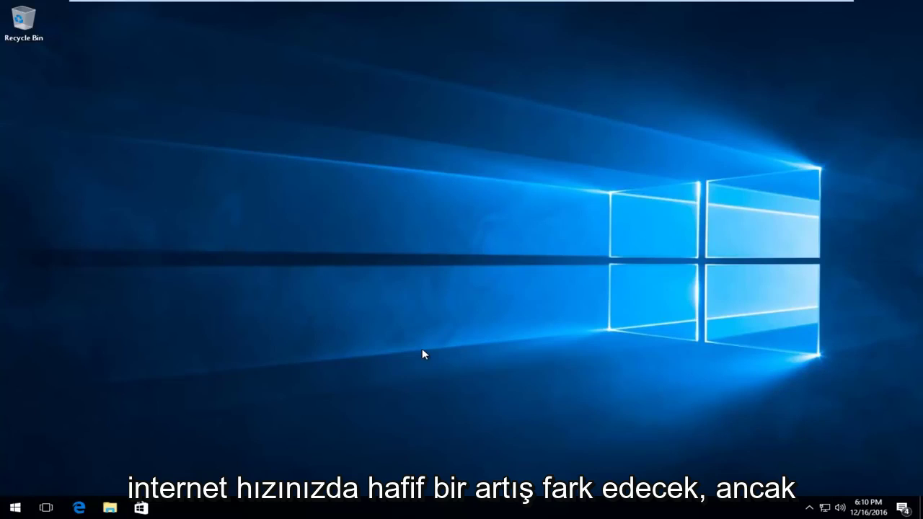
Search the Start menu for 'network and' to find Network and Sharing Center.
click(15, 508)
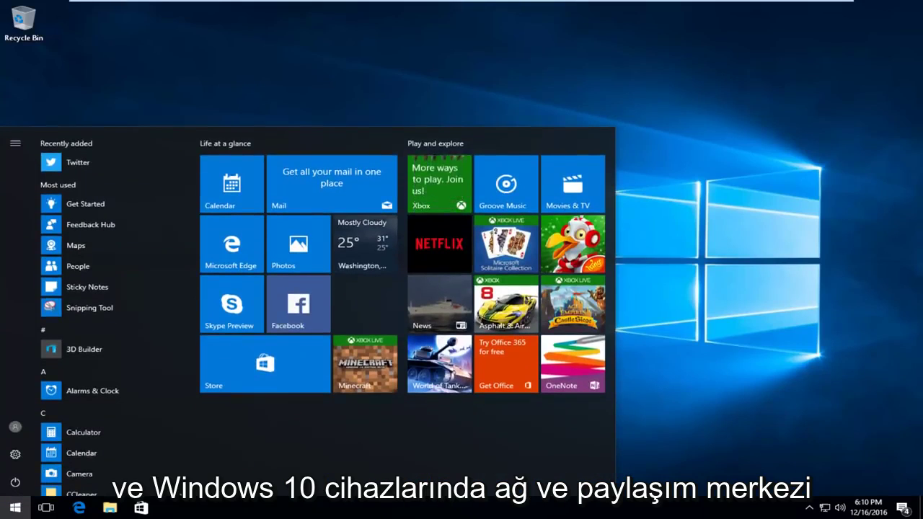
text(network and)
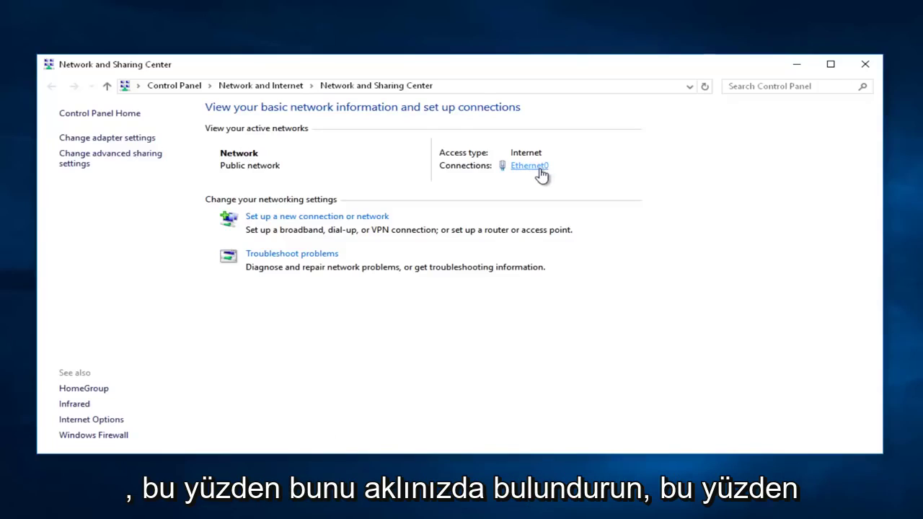
Open the Ethernet0 connection's properties and select Internet Protocol Version 4 (TCP/IPv4).
click(537, 167)
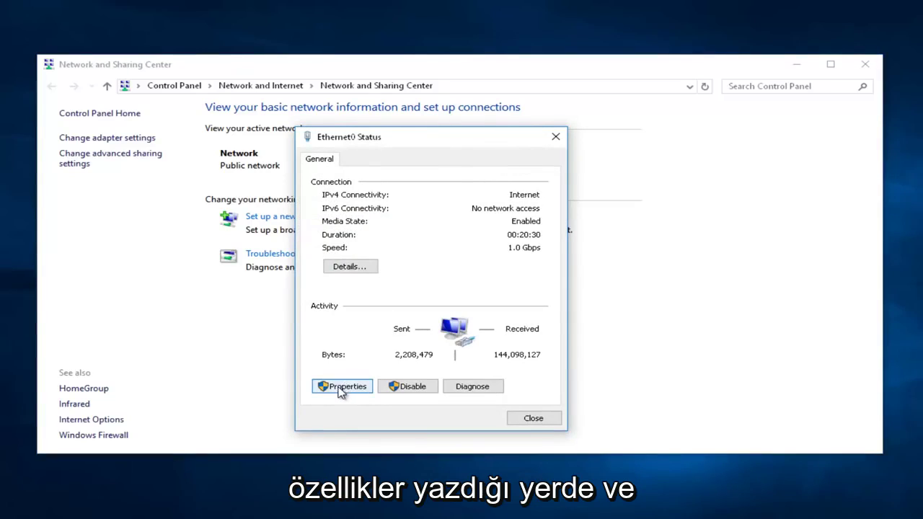
click(339, 388)
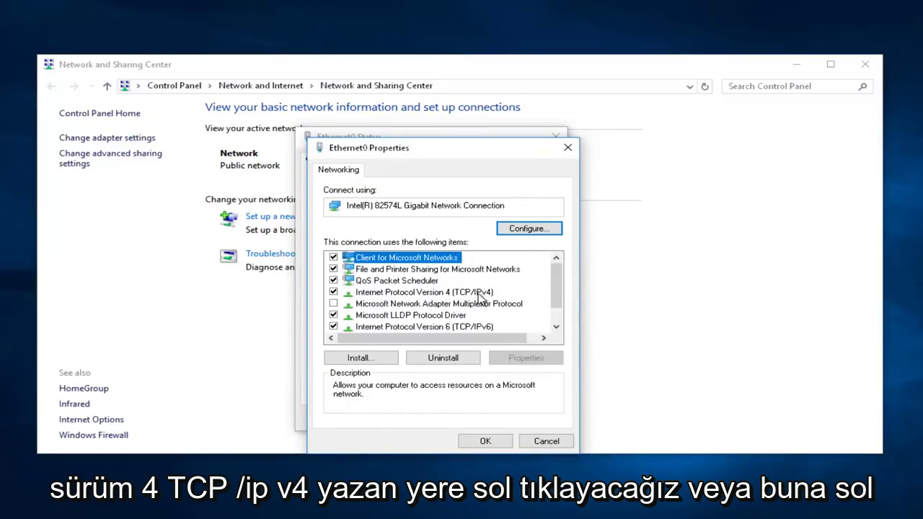
click(389, 297)
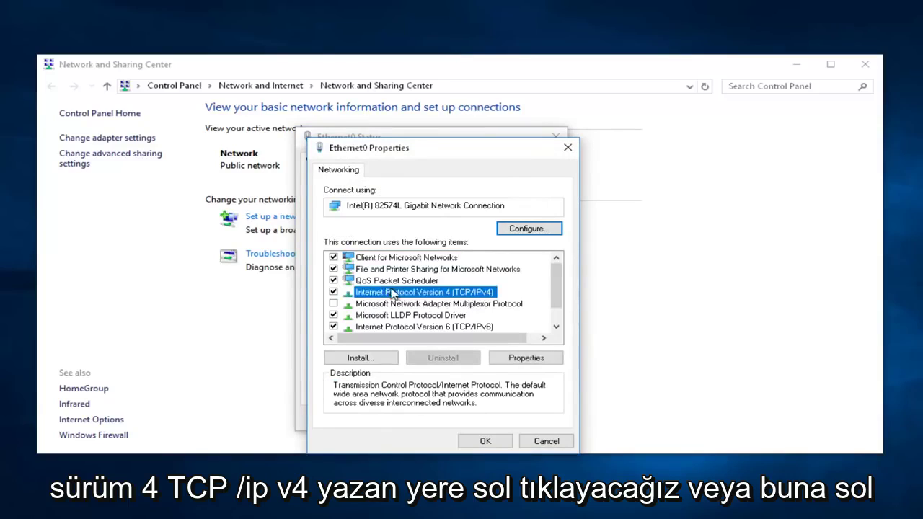
Switch IPv4 to manual DNS server addresses and enter 8.8.8.8 as the preferred server.
click(527, 358)
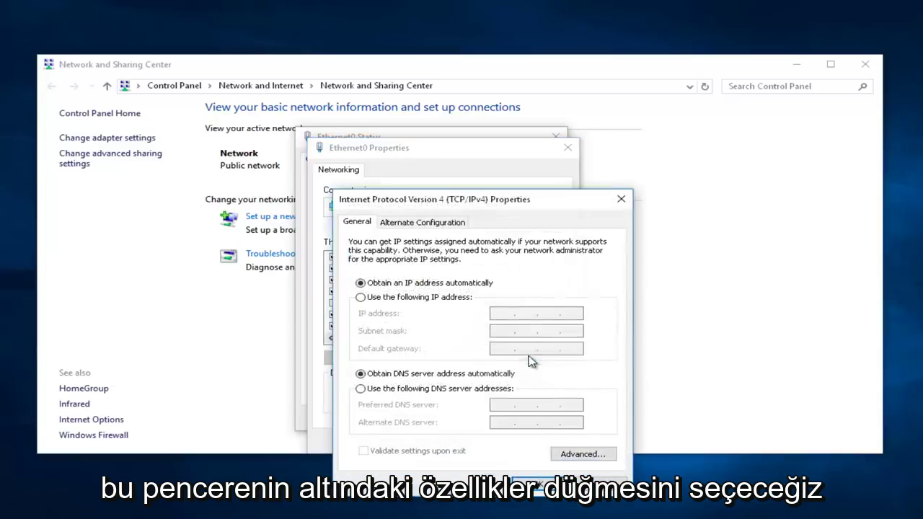
drag(498, 209, 465, 151)
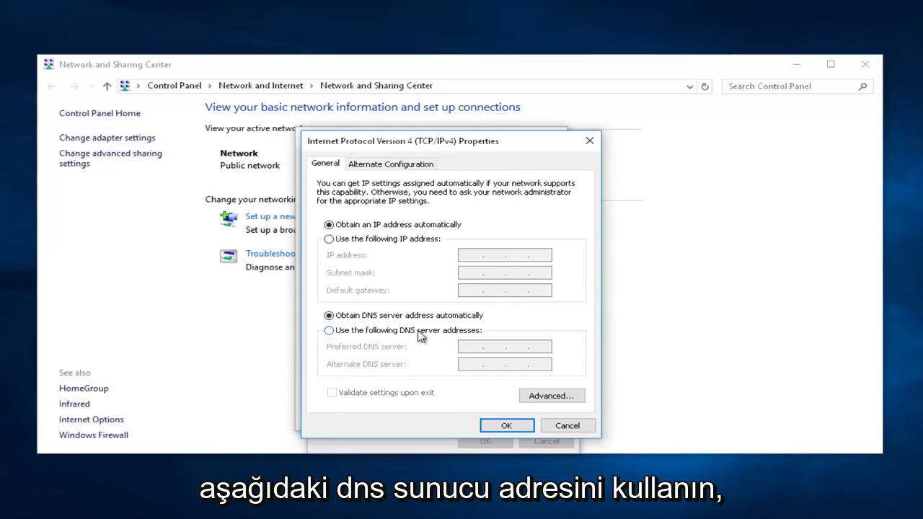
click(329, 331)
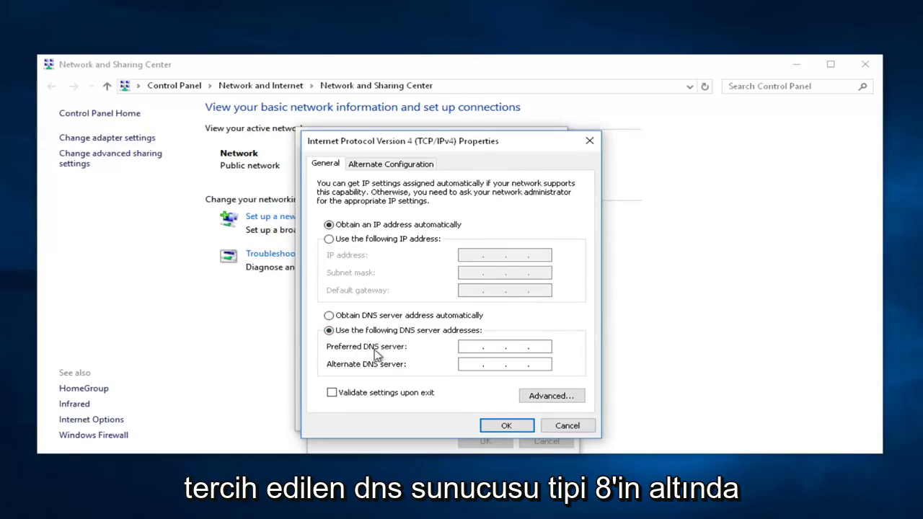
text(8)
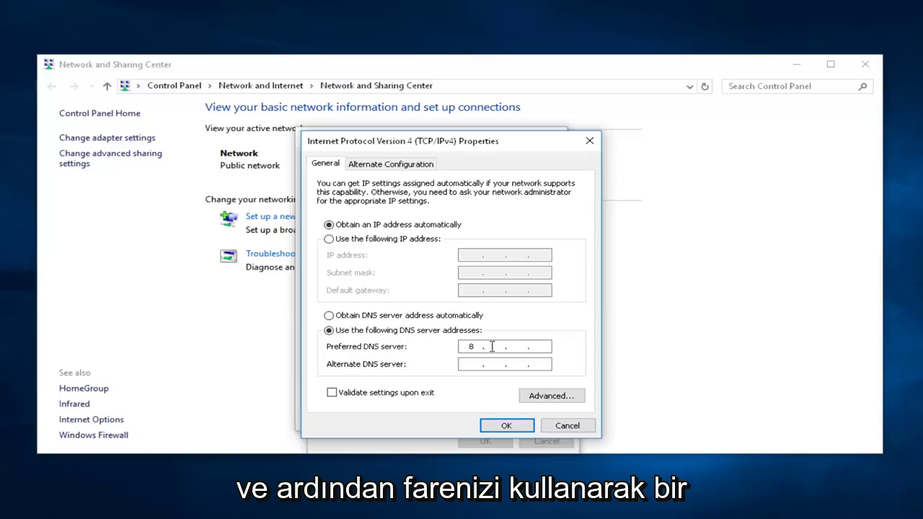
click(495, 346)
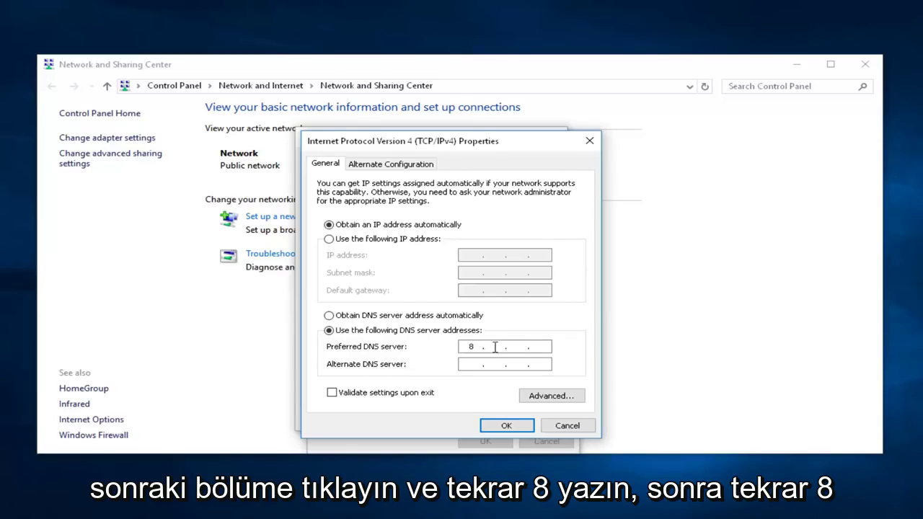
text(8.)
click(516, 347)
text(8)
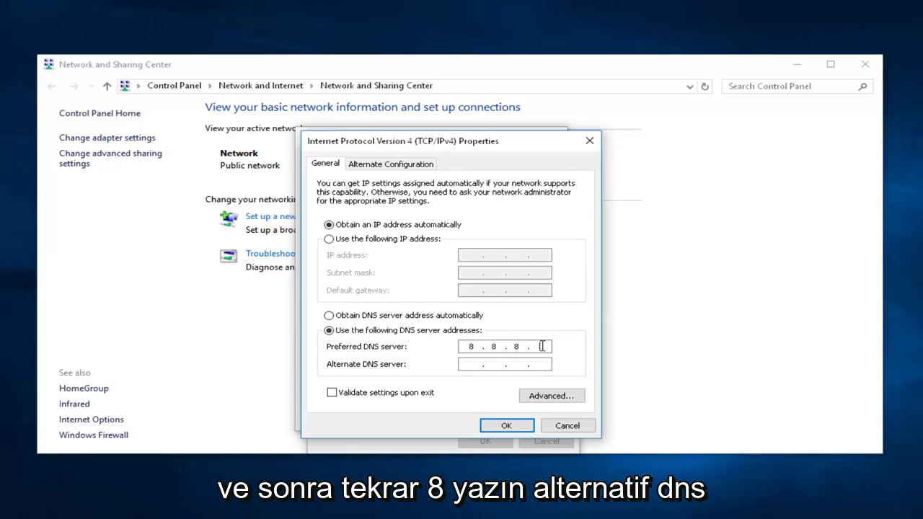
click(538, 346)
text(8)
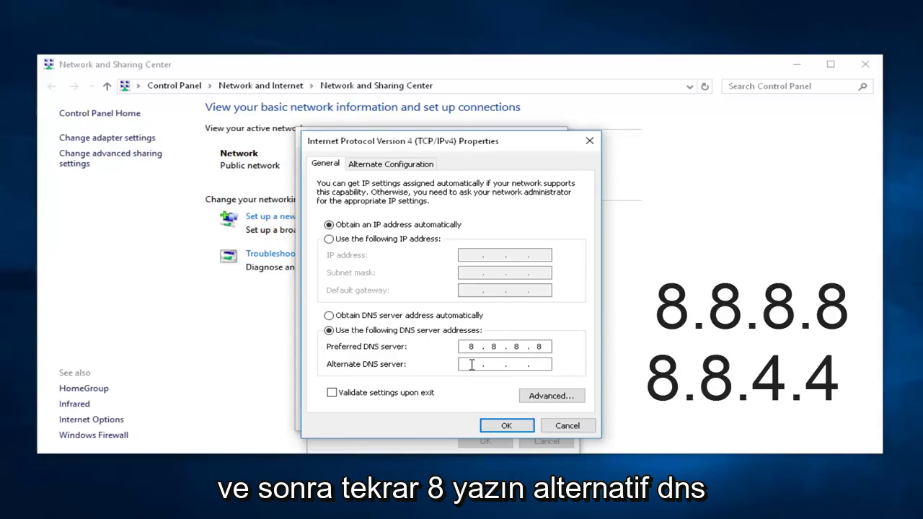
Enter 8.8.4.4 as the alternate DNS server.
click(471, 366)
text(8 . . .)
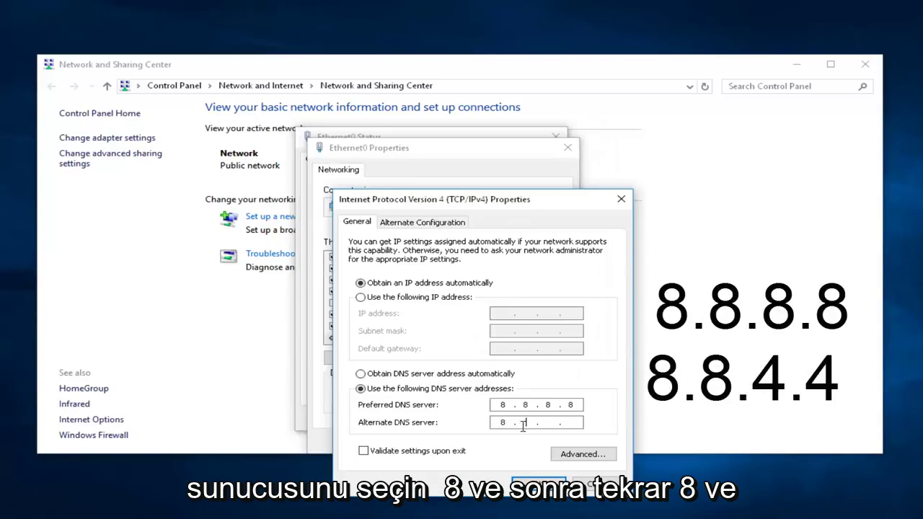
click(528, 426)
text(8)
click(553, 425)
text(4)
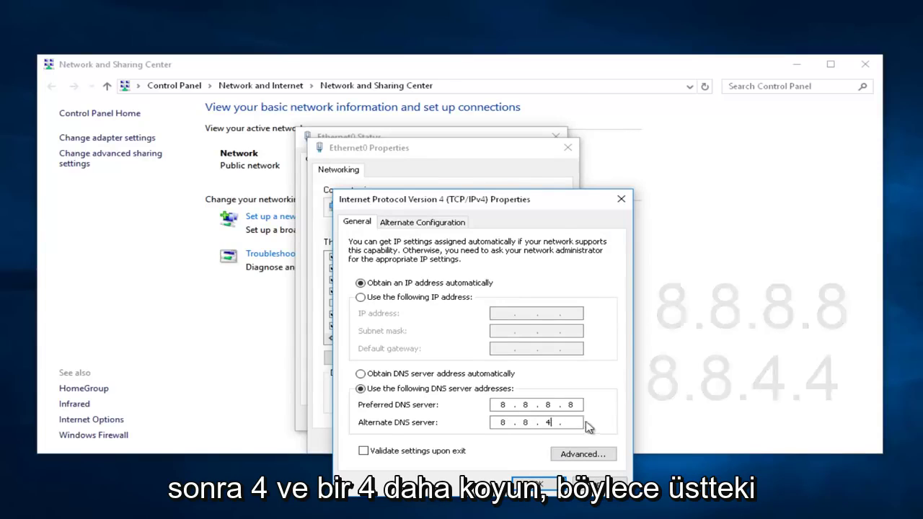
click(571, 423)
text(4)
drag(489, 205, 473, 150)
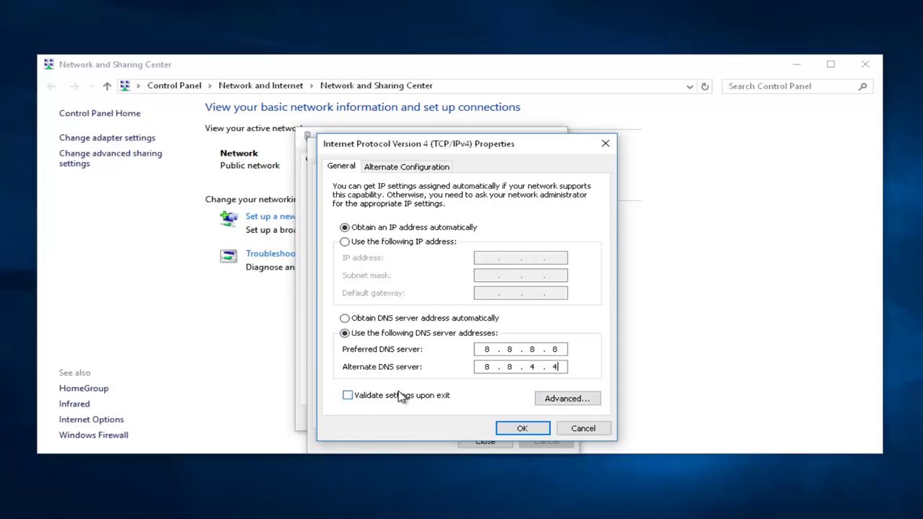
Enable 'Validate settings upon exit', apply the DNS settings, and close the Ethernet0 Properties and Status windows.
click(348, 397)
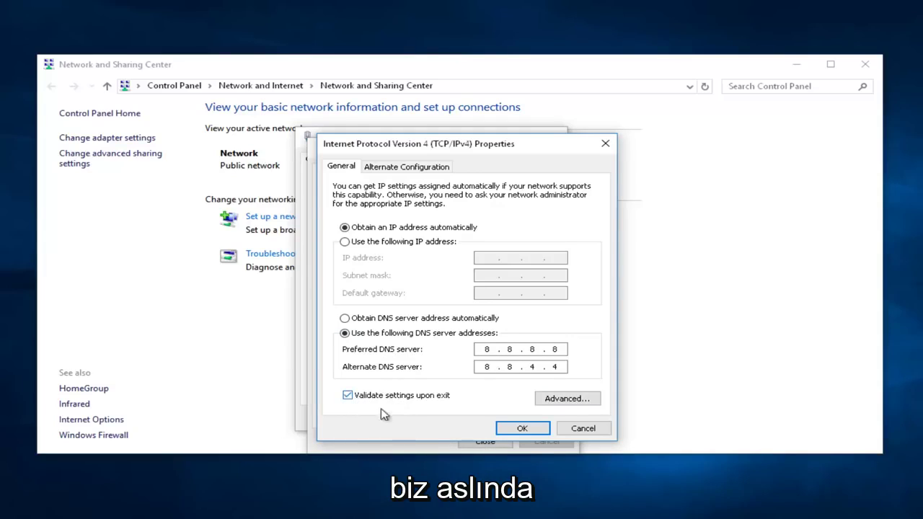
click(526, 431)
click(486, 441)
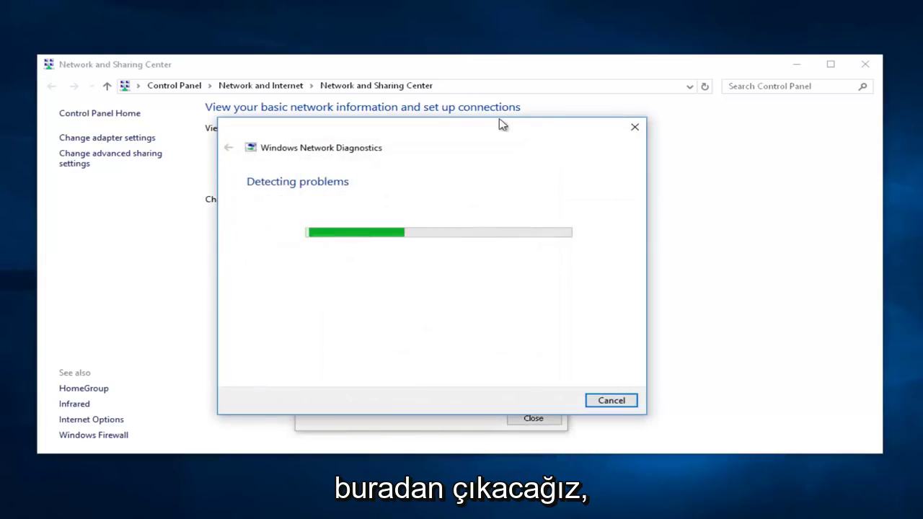
drag(458, 124, 456, 189)
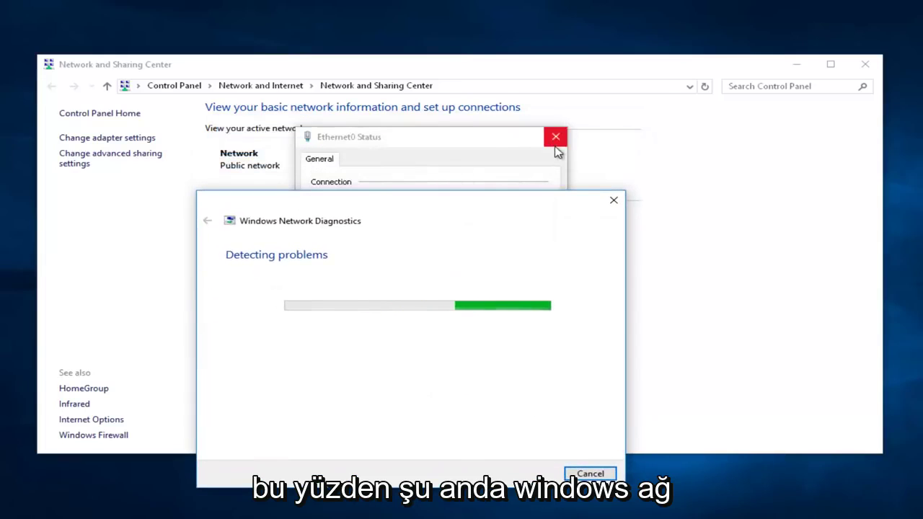
click(555, 140)
drag(410, 218, 447, 128)
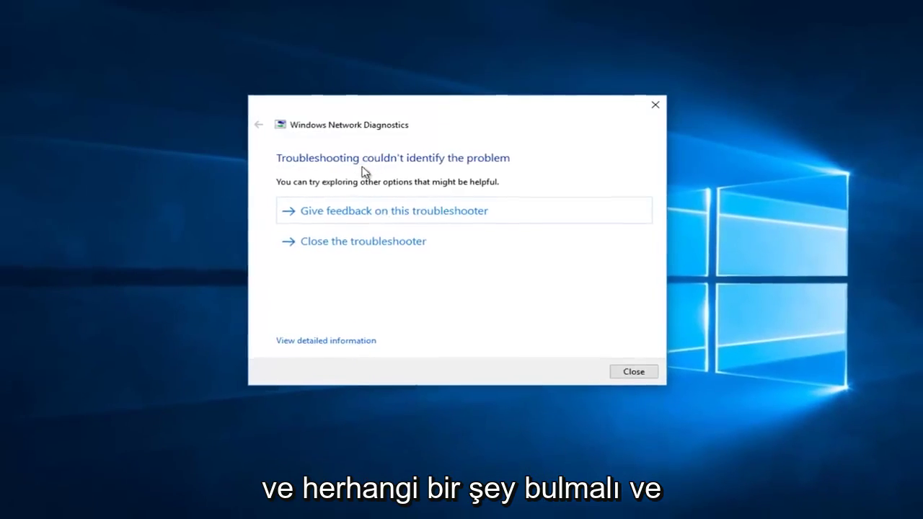
Dismiss the finished diagnostics window, launch Edge, and load youtube.com.
click(654, 109)
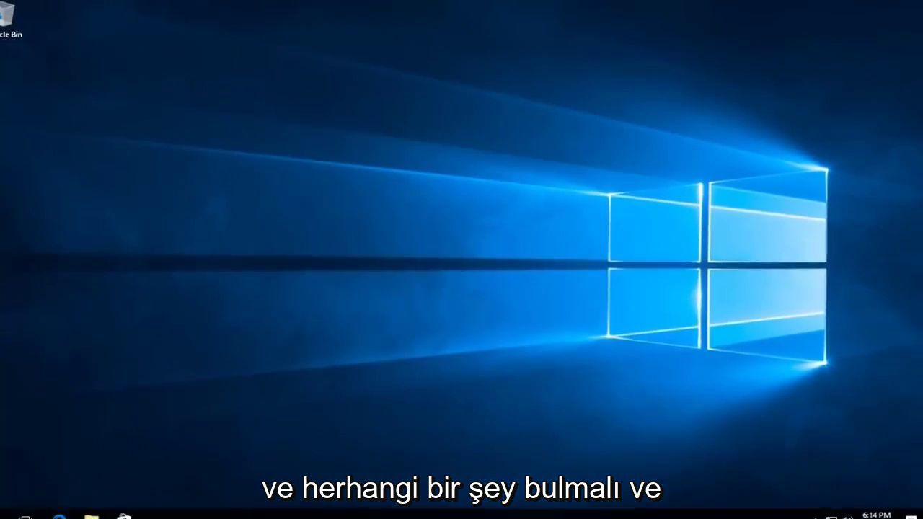
click(78, 508)
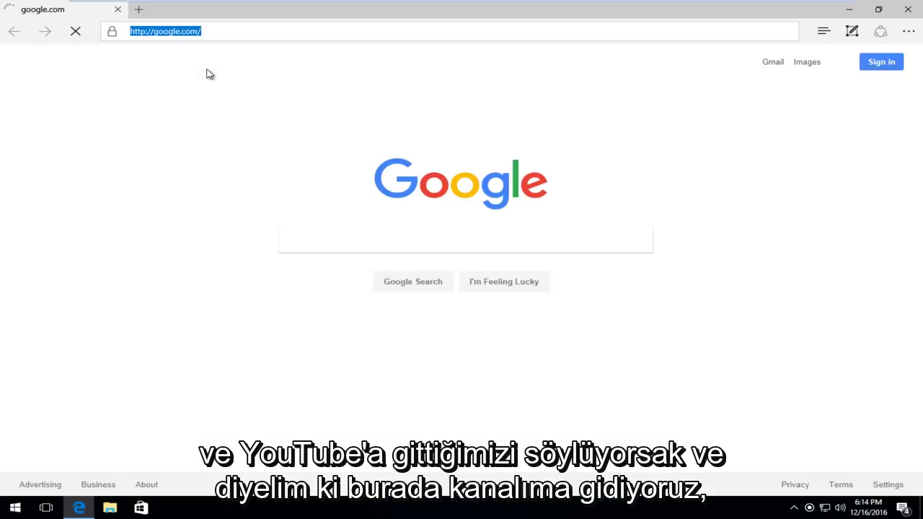
text(youtube.com)
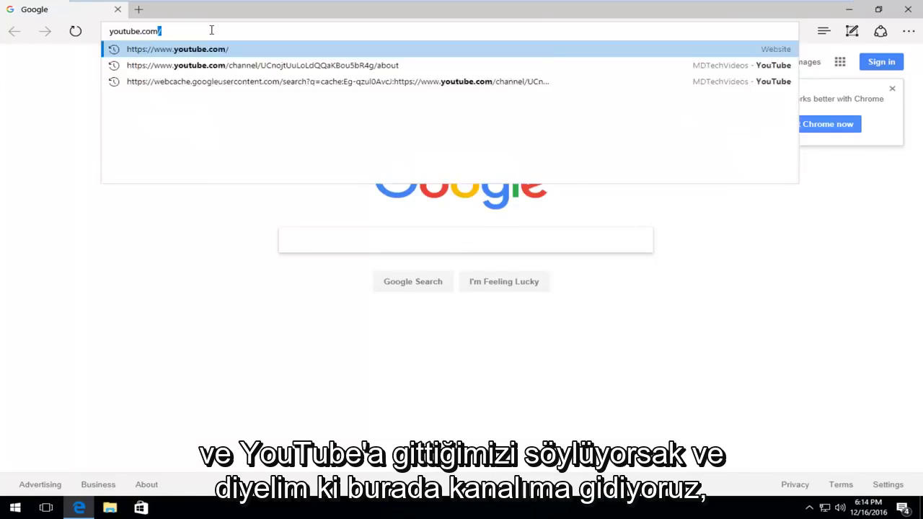
key(Return)
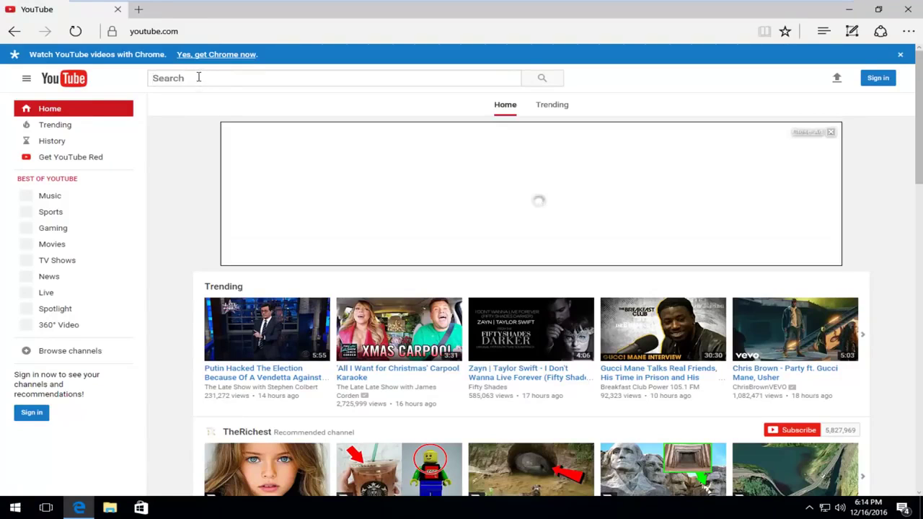
Search YouTube for 'mdtechvideos' and open the MDTechVideos channel page.
text(mdtechvideos)
key(Return)
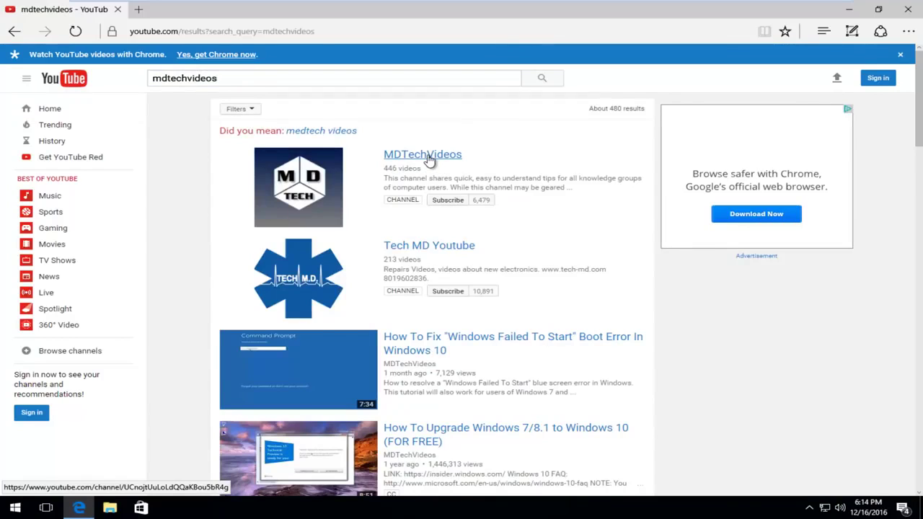
click(427, 159)
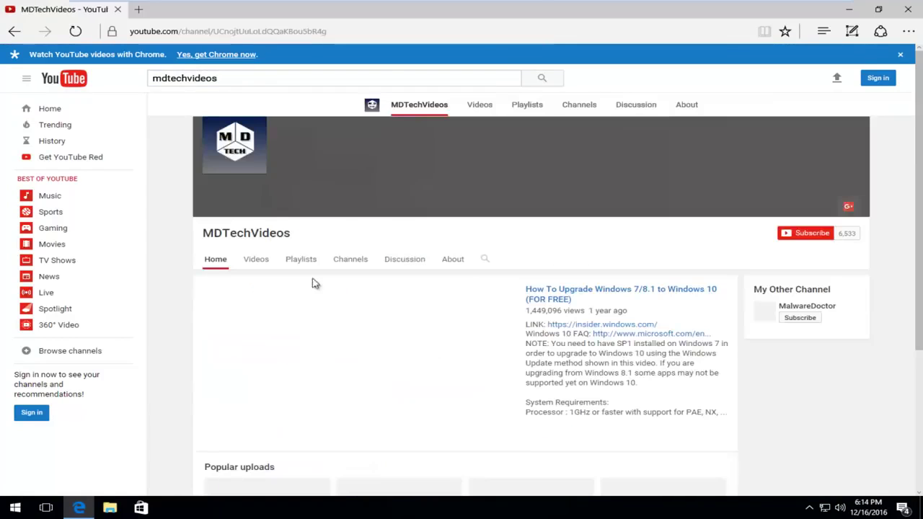
scroll(255, 342, down, 3)
scroll(259, 305, up, 2)
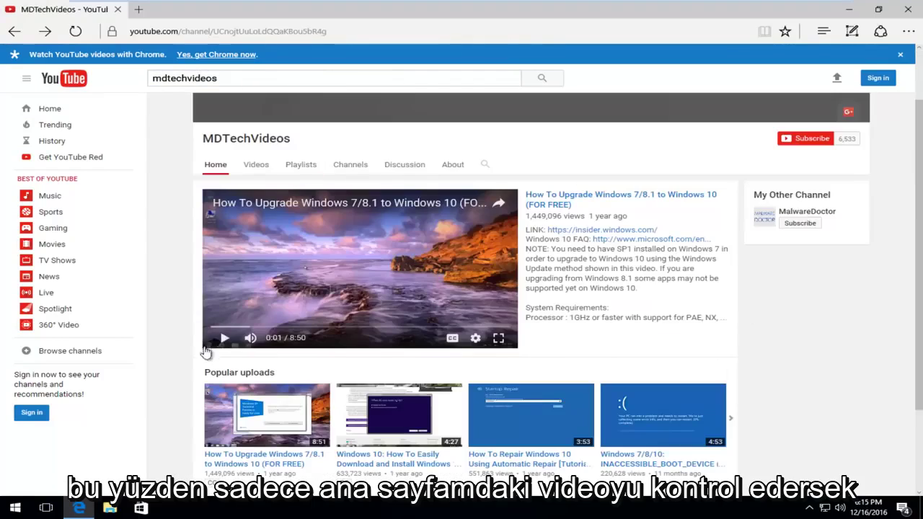
Play the channel's featured video muted, skip ahead, and pause it at 1:55.
click(223, 337)
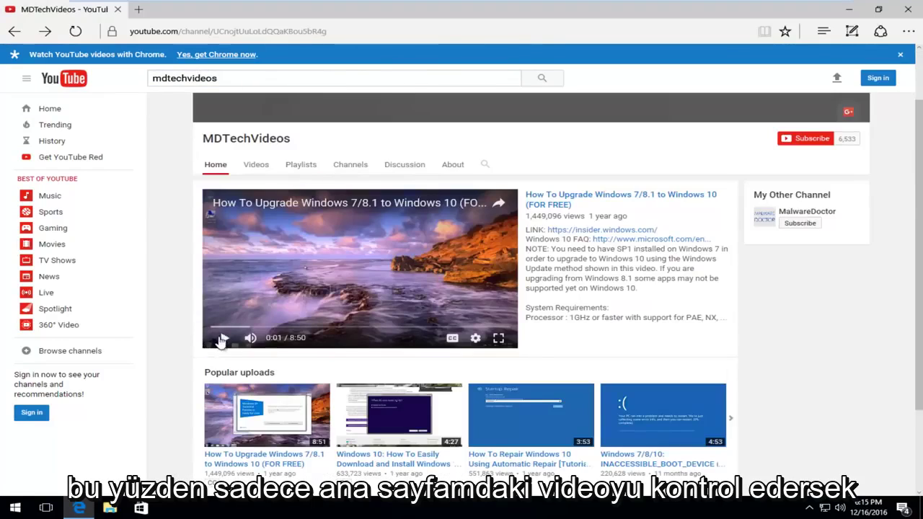
click(259, 340)
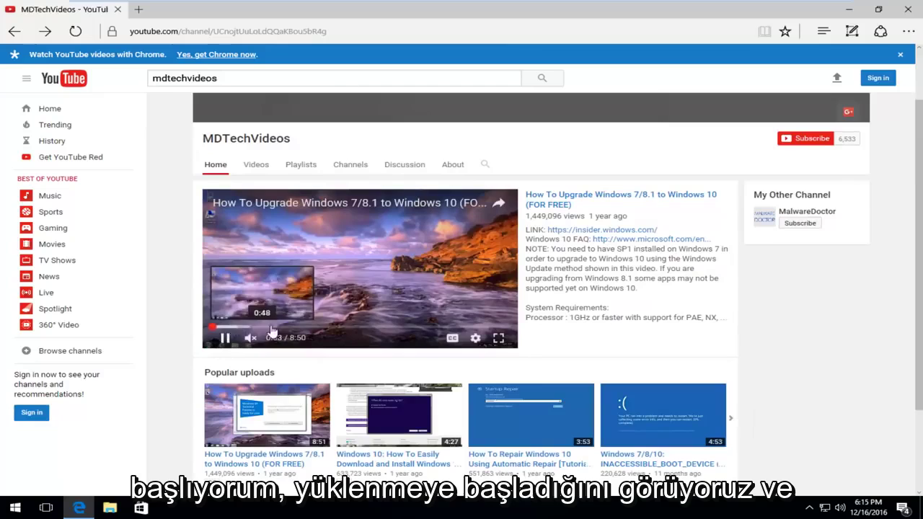
click(424, 328)
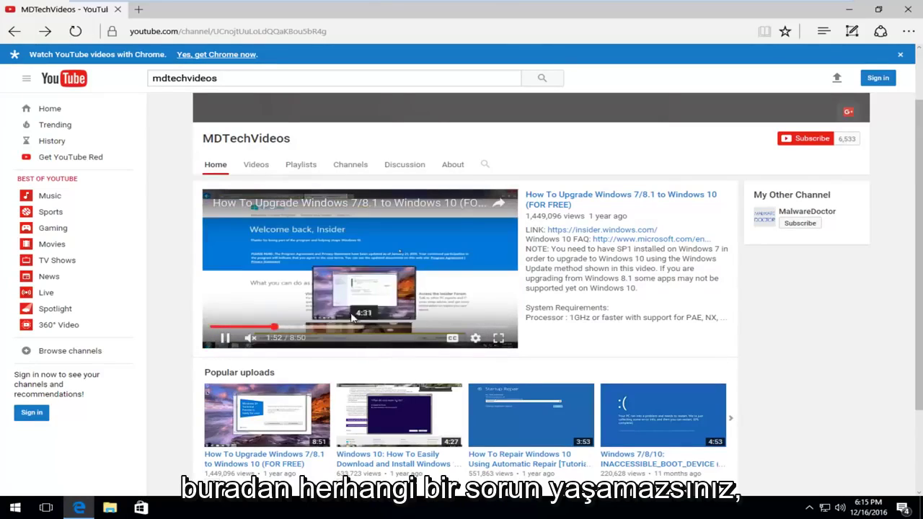
click(224, 337)
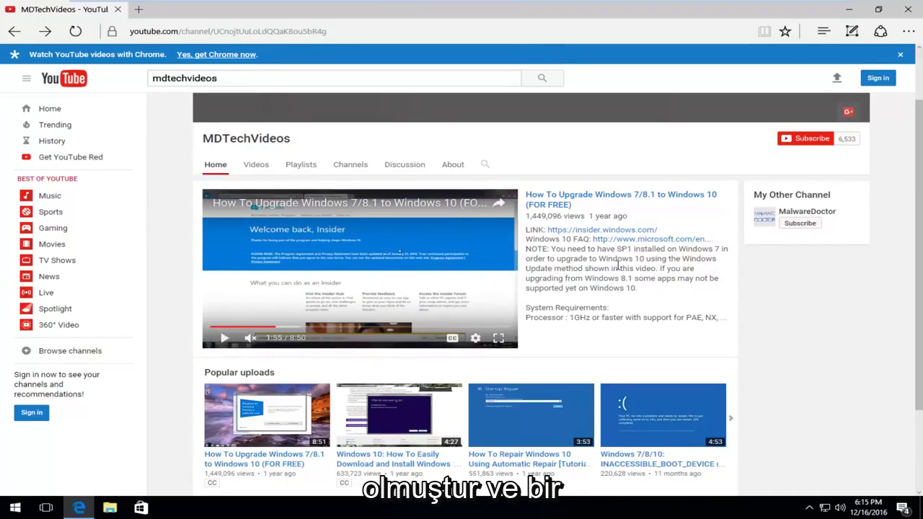